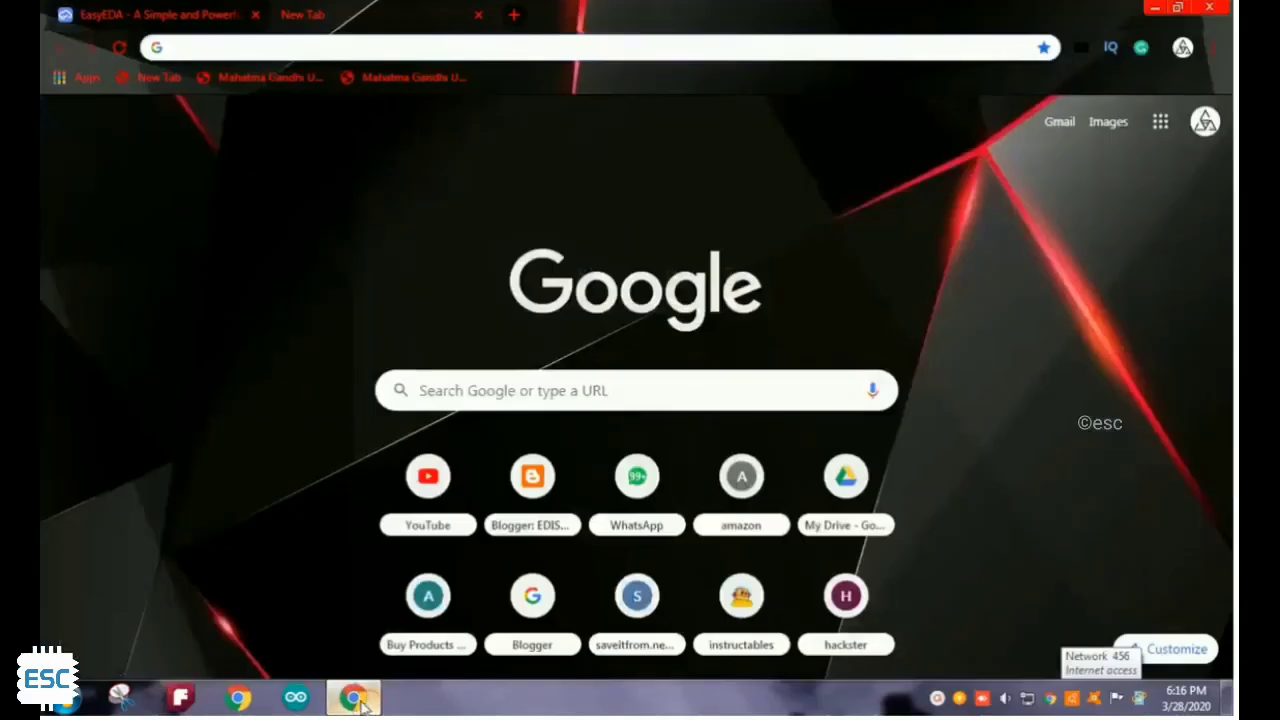
- Load the EasyEDA editor in the new tab via the 'eas' address-bar suggestion
left_click(471, 384)
type("ea")
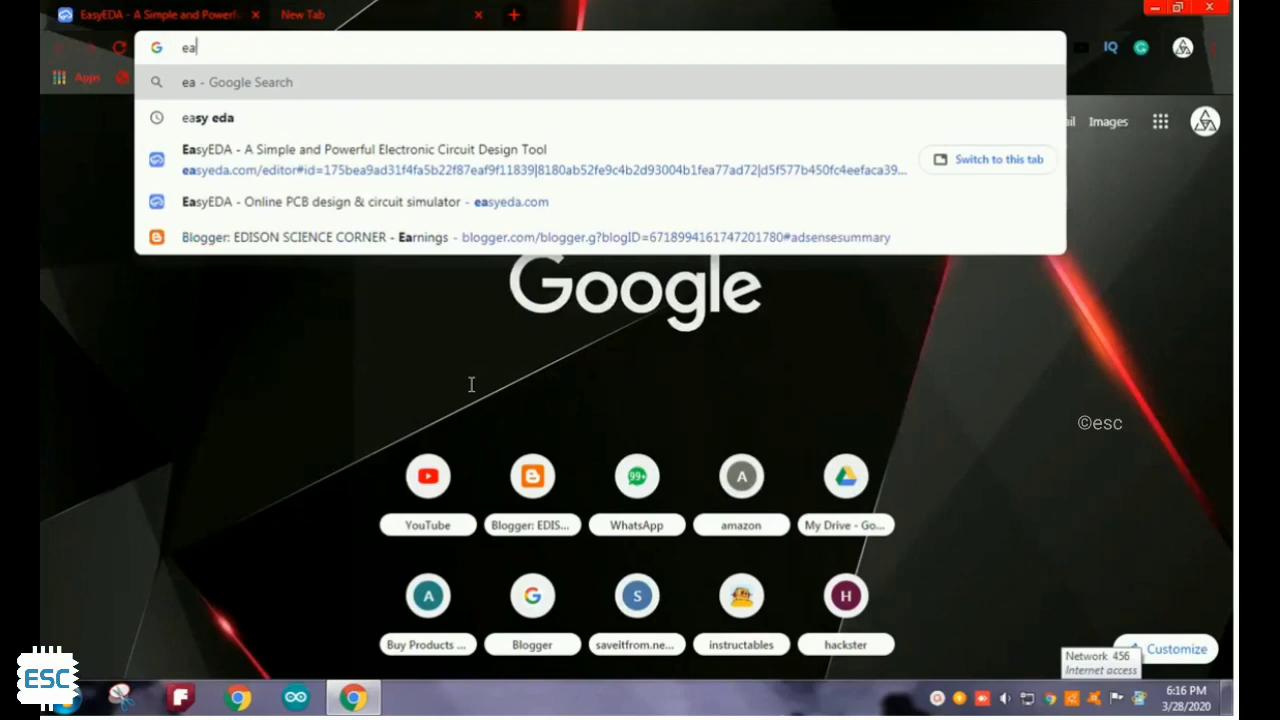
type("s")
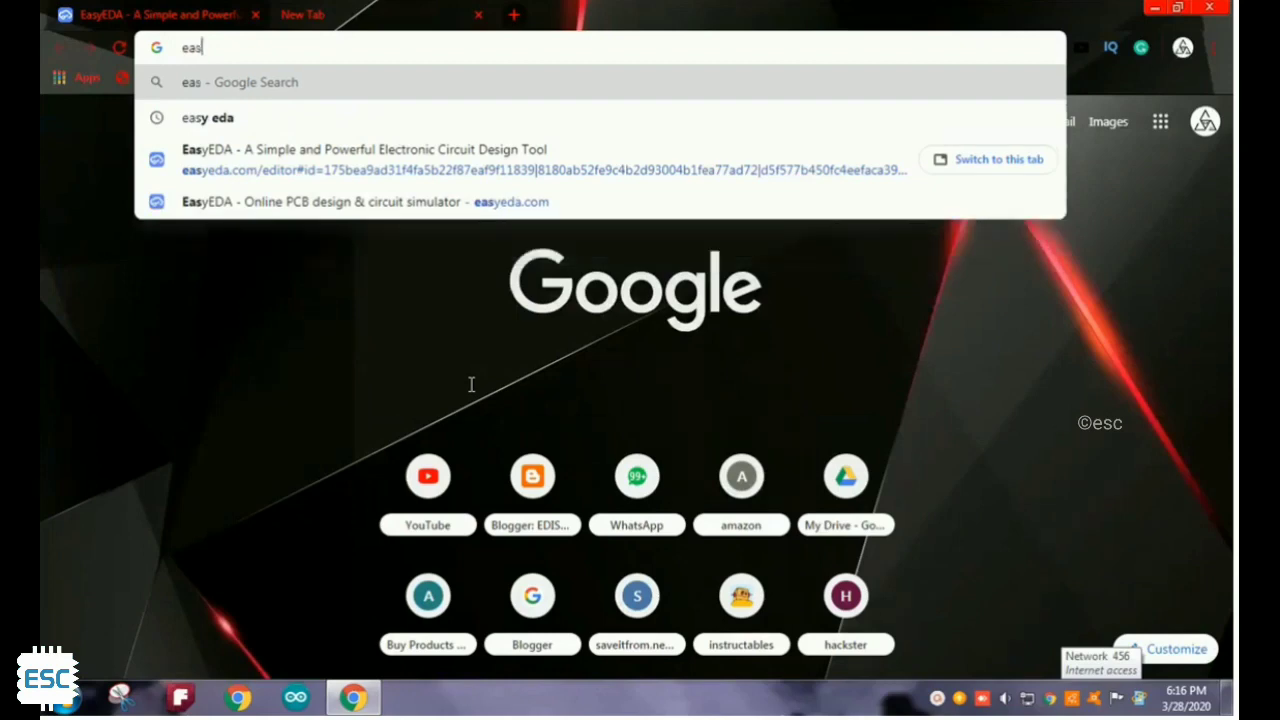
left_click(426, 172)
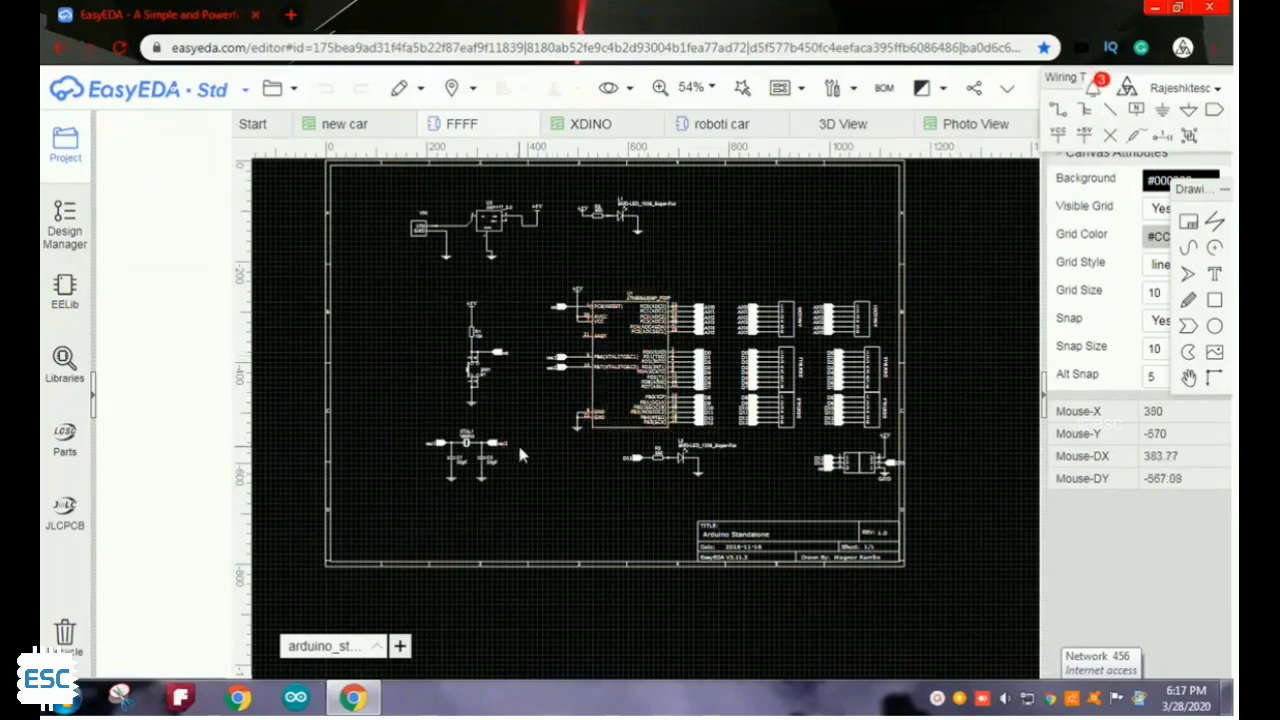
- Zoom and pan around the Sheet_1 schematic to inspect the robot circuitry
scroll(517, 441, "up", 3)
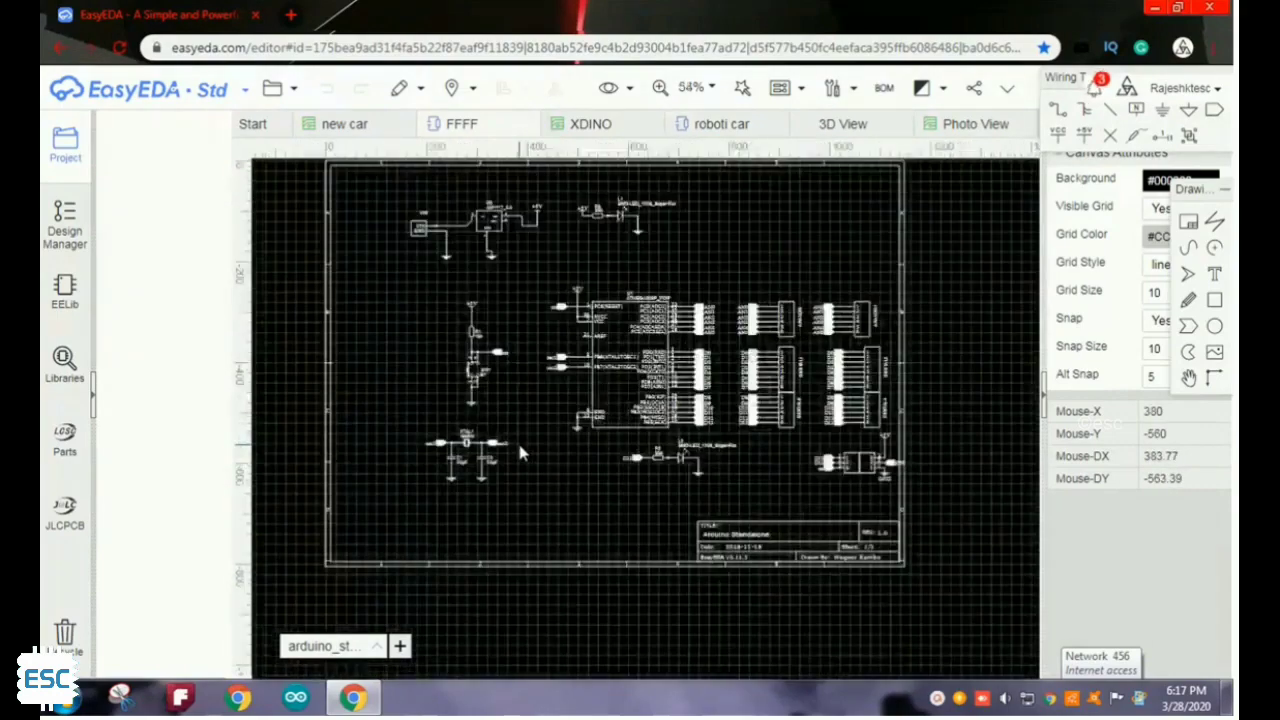
right_click_drag(574, 425, 522, 621)
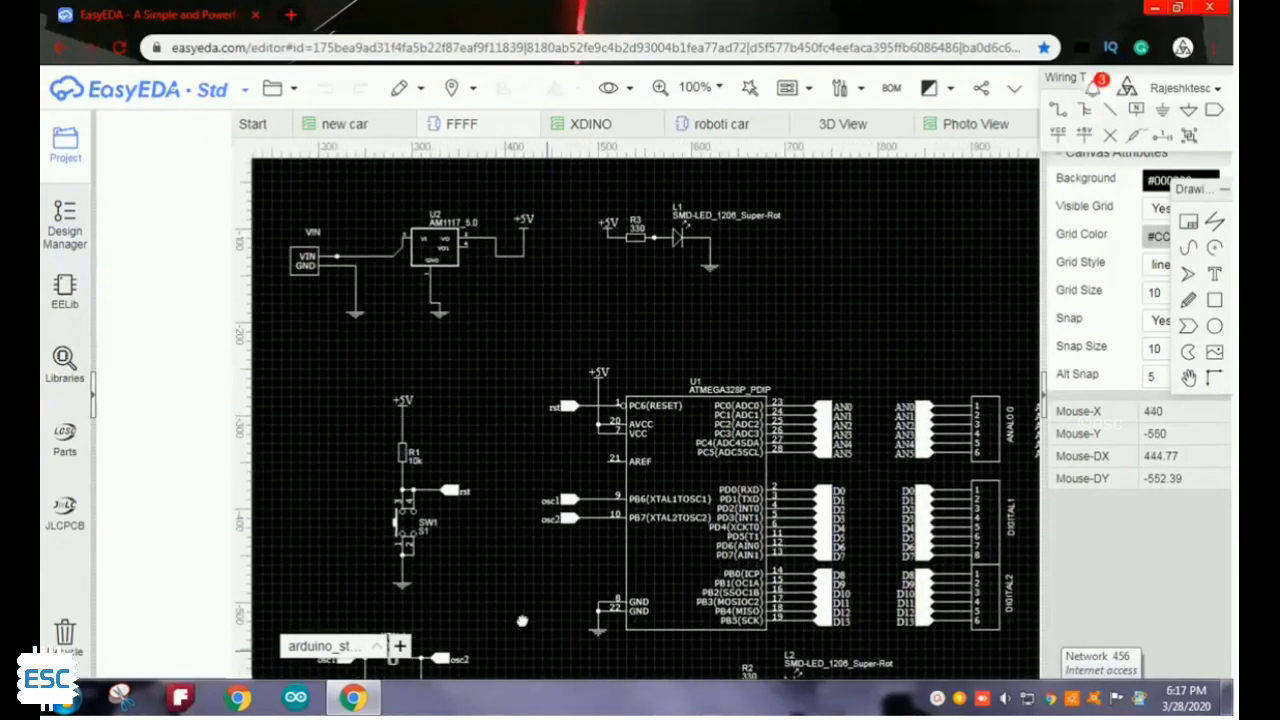
scroll(506, 311, "down", 5)
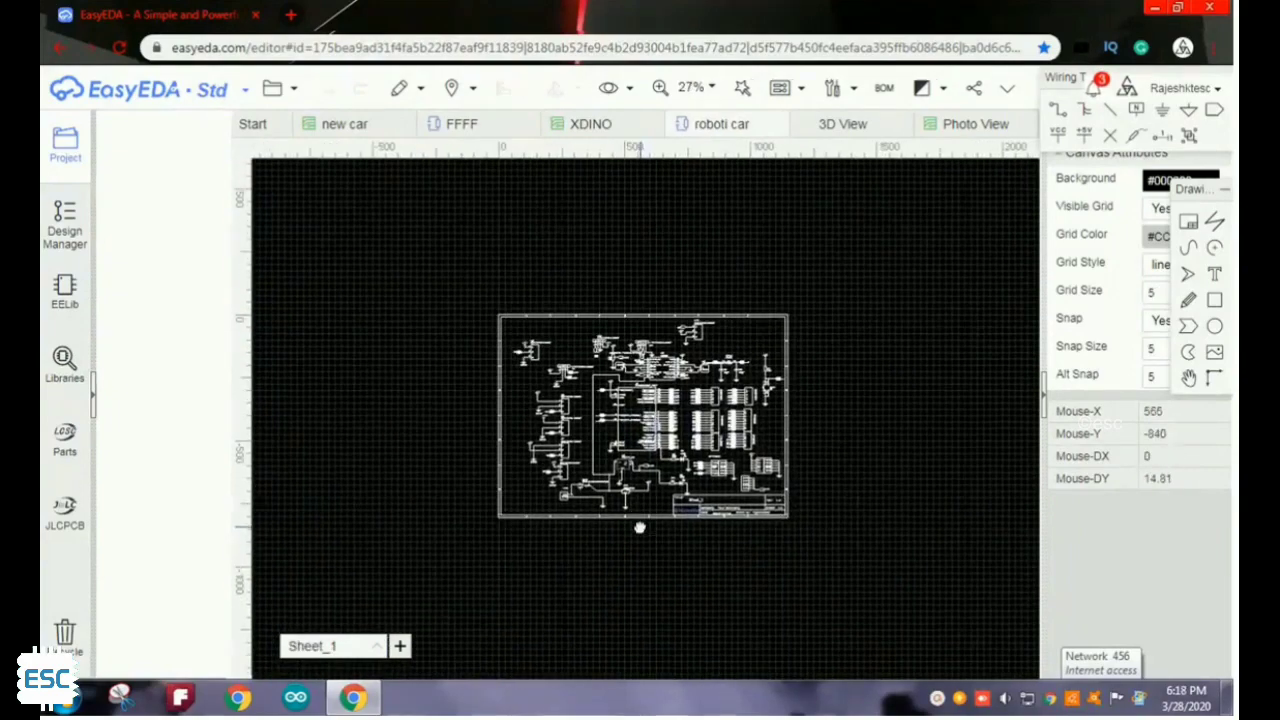
scroll(640, 523, "up", 2)
scroll(640, 535, "up", 2)
mouse_move(644, 470)
right_mouse_down()
mouse_move(591, 640)
mouse_move(676, 688)
right_mouse_up()
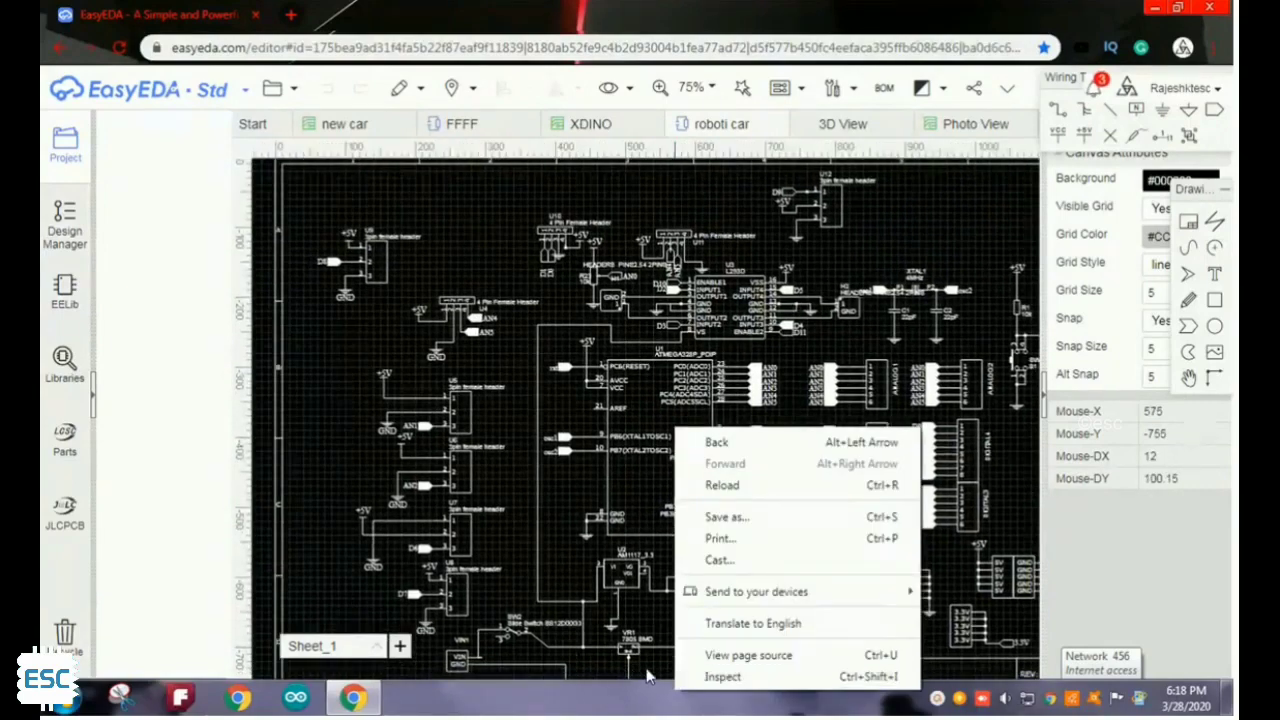
left_click(646, 677)
scroll(530, 535, "down", 3)
scroll(530, 535, "up", 5)
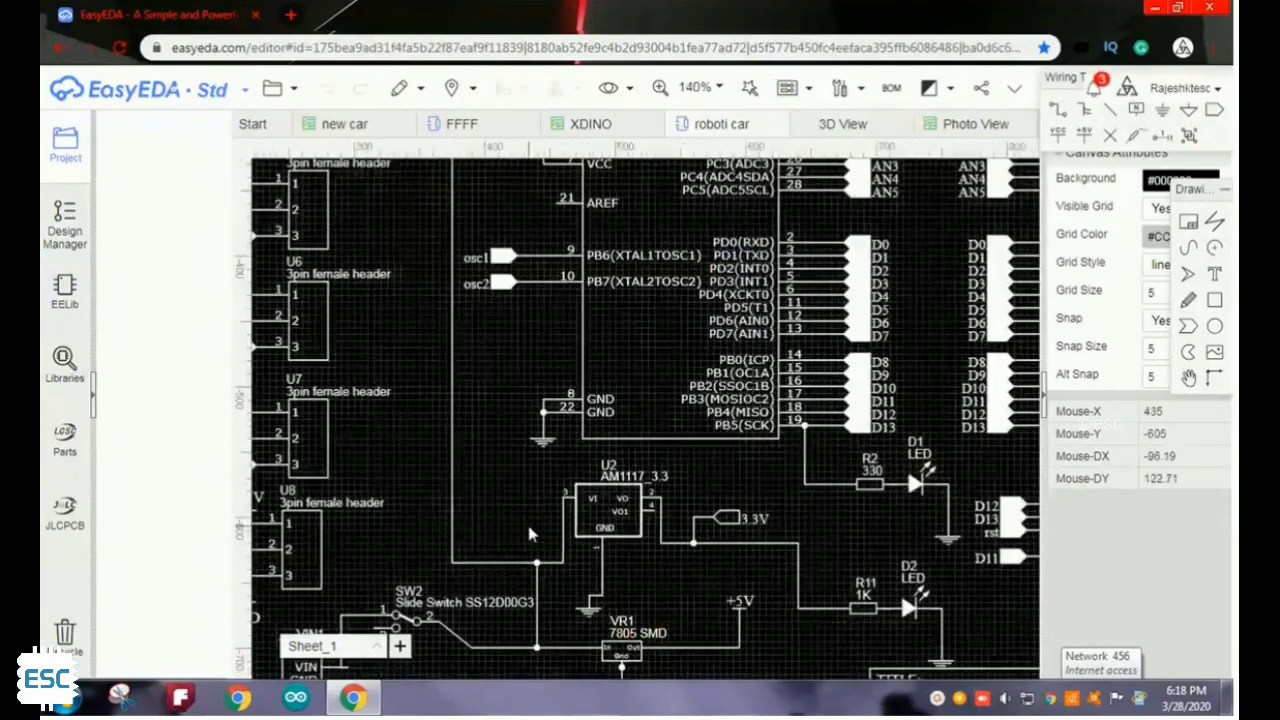
scroll(530, 535, "down", 2)
- Select the U8 3-pin female header and check the Sheet_1 sheet options
left_click(381, 513)
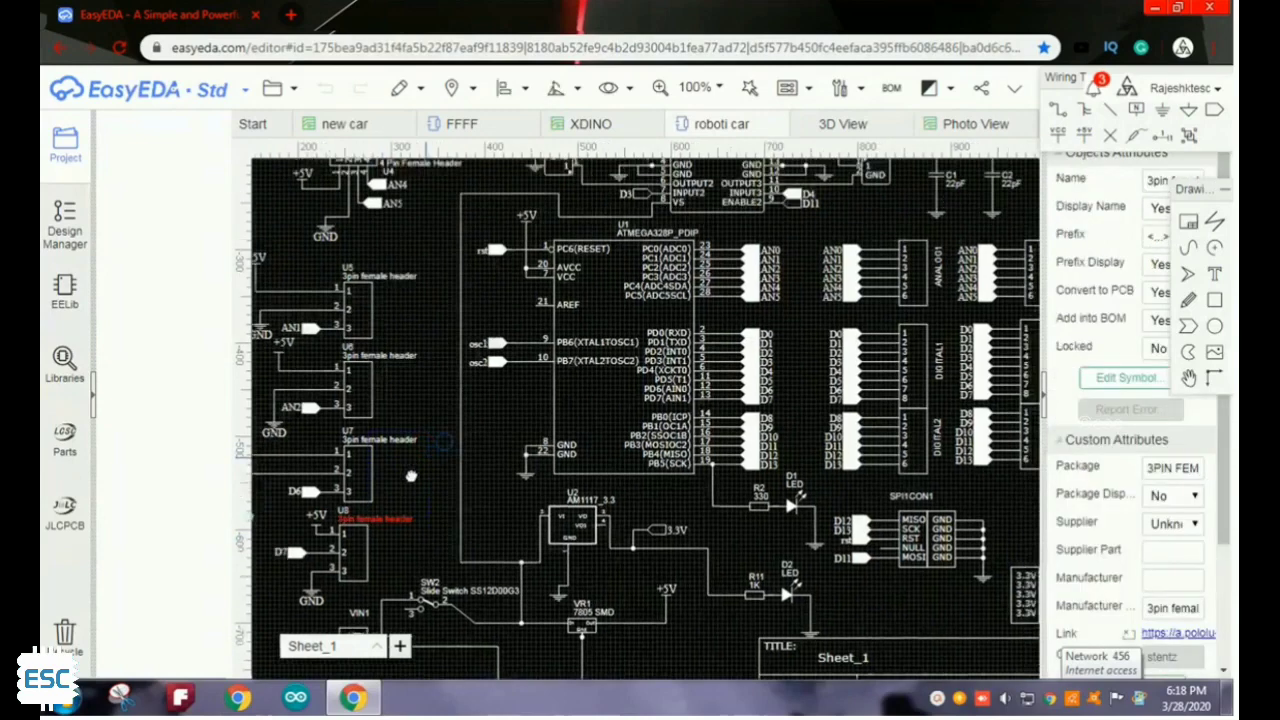
right_click_drag(381, 513, 233, 645)
right_click(300, 645)
left_click(668, 238)
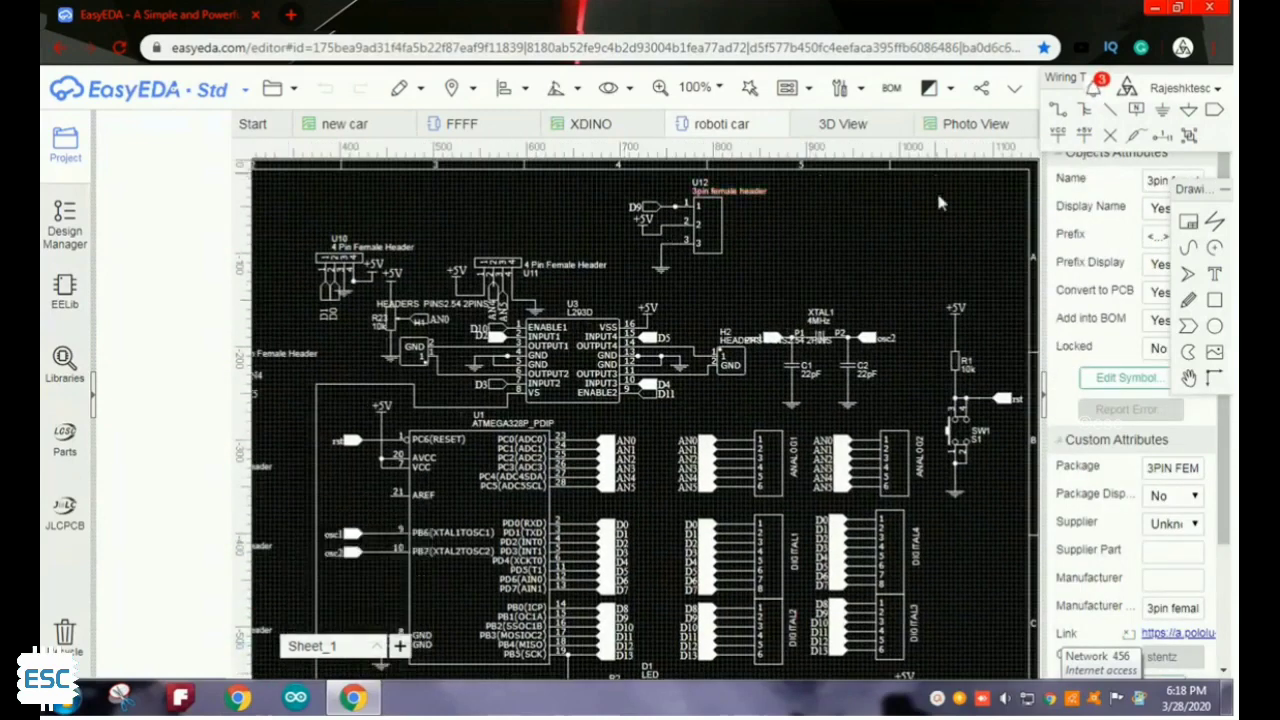
- Open the round 'new car' PCB layout, zoom in on it, and render it in 3D View
left_click(400, 122)
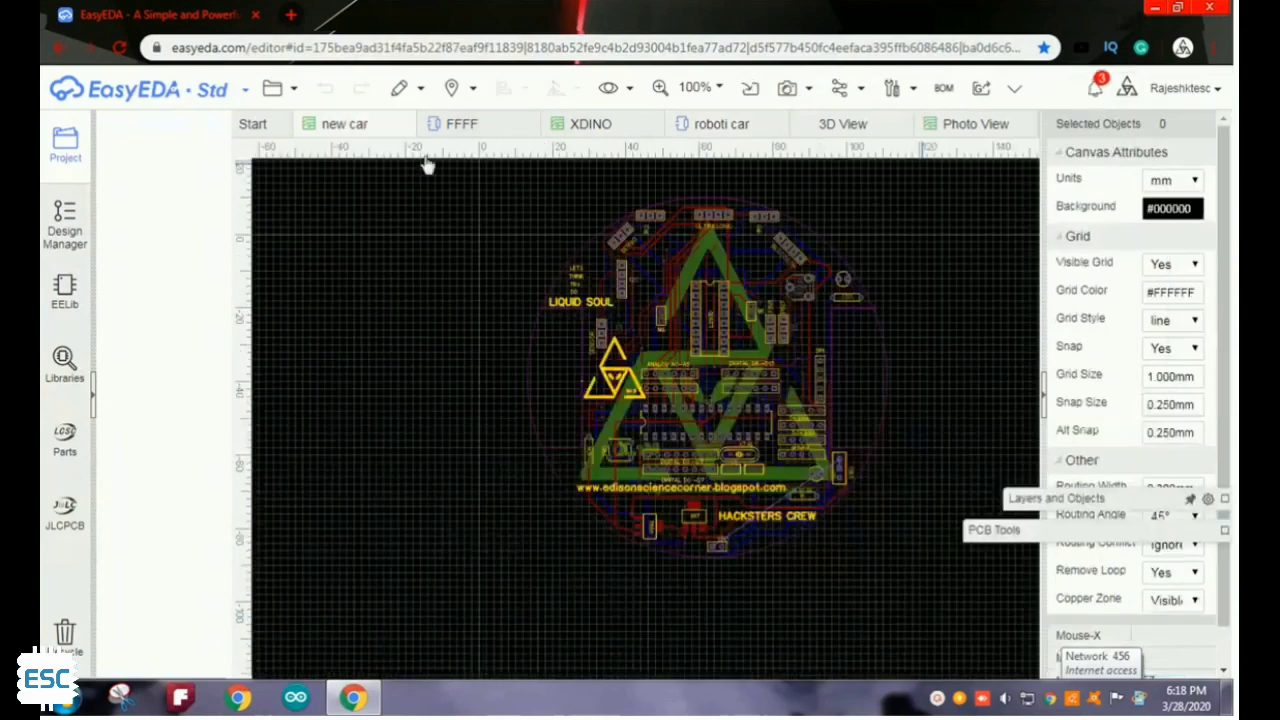
scroll(680, 437, "up", 3)
scroll(678, 437, "up", 1)
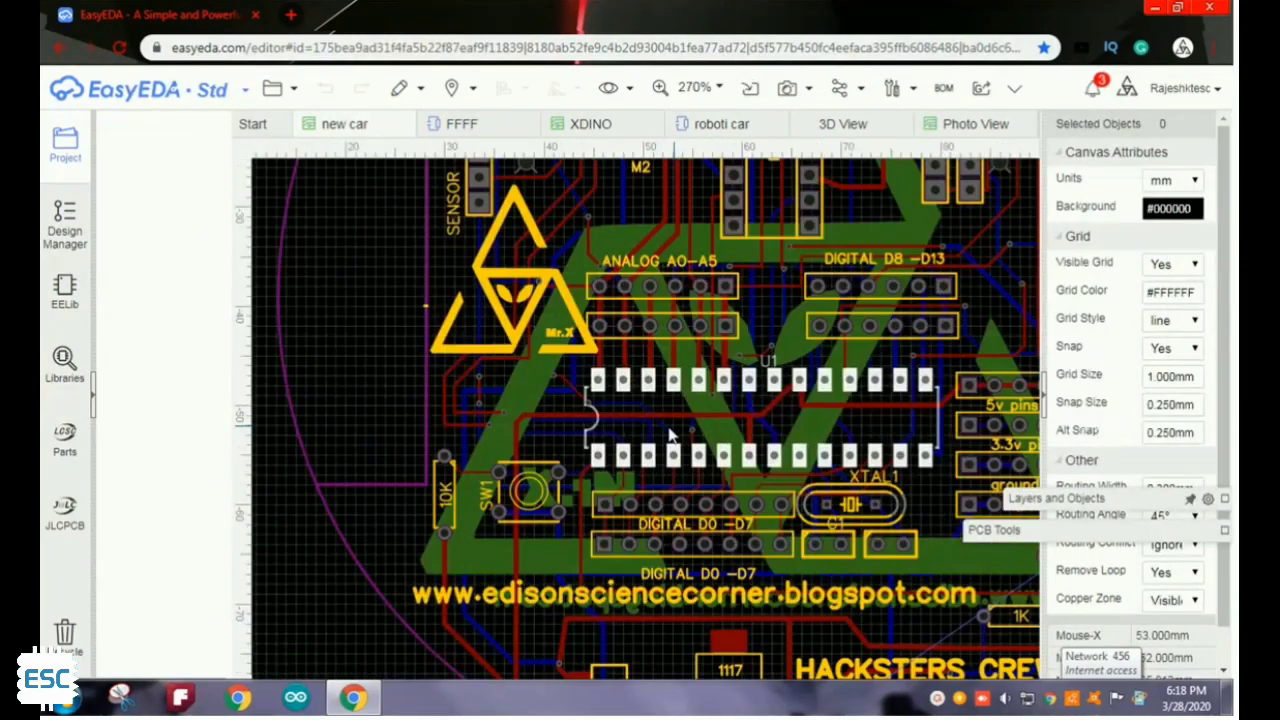
scroll(461, 365, "up", 1)
scroll(463, 367, "down", 2)
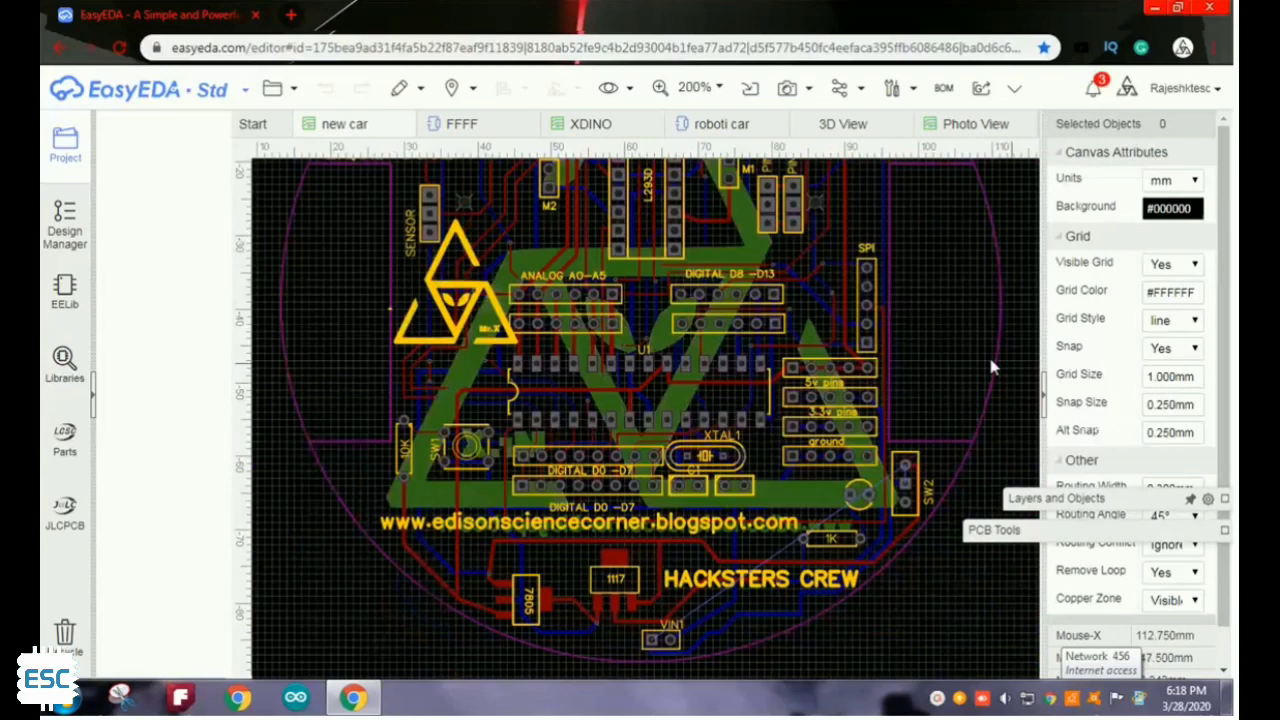
scroll(944, 355, "up", 3)
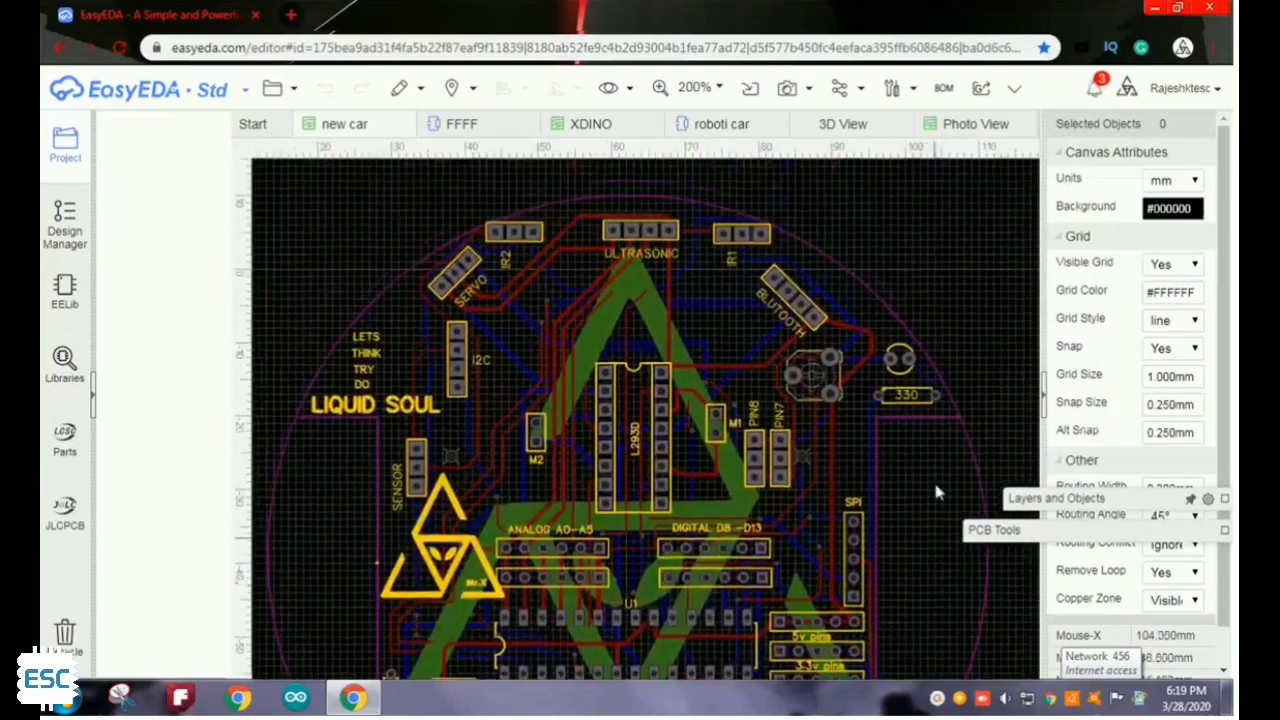
scroll(942, 413, "down", 1)
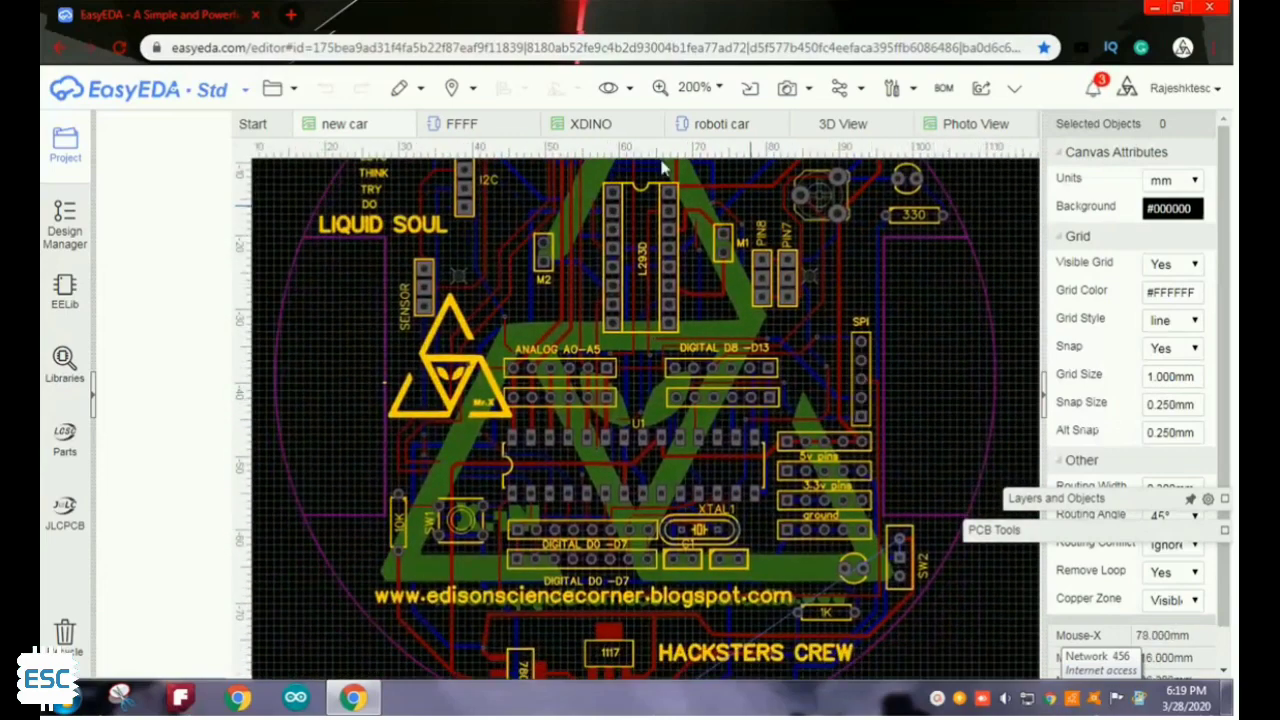
left_click(857, 124)
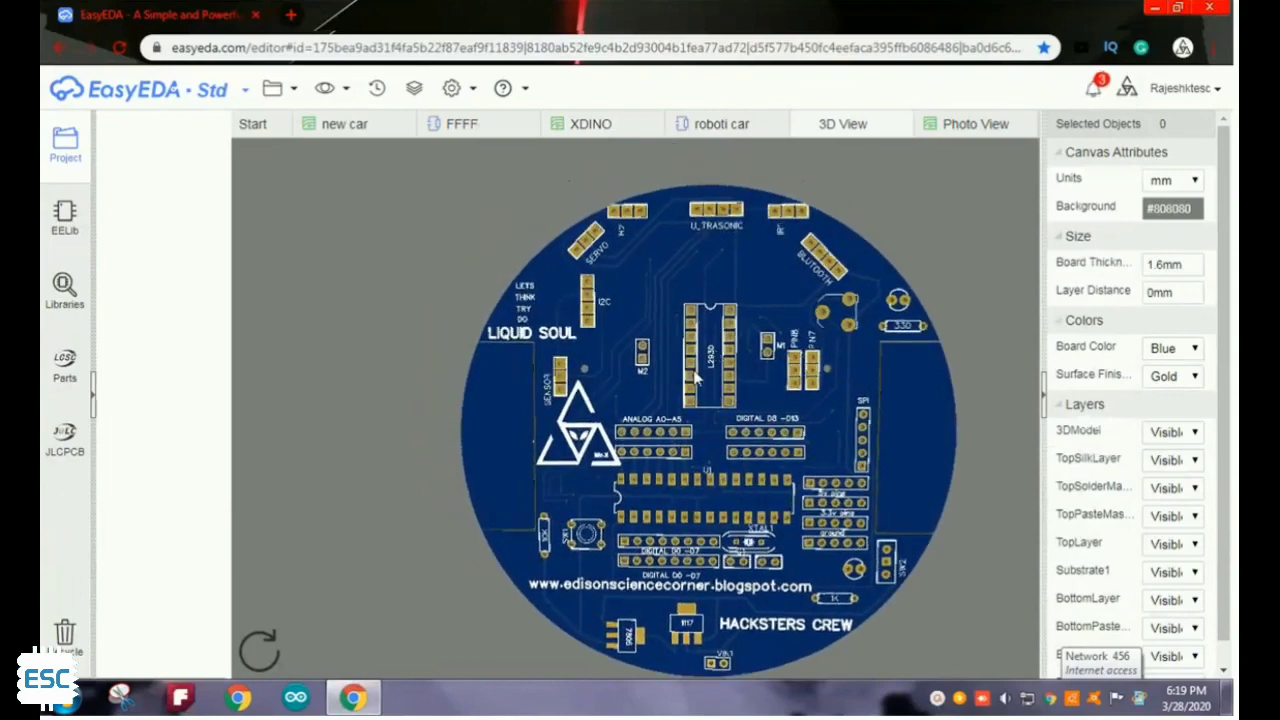
- Rotate the 3D board to reveal its bottom side with the triangle logo and website text
left_click_drag(697, 376, 1234, 395)
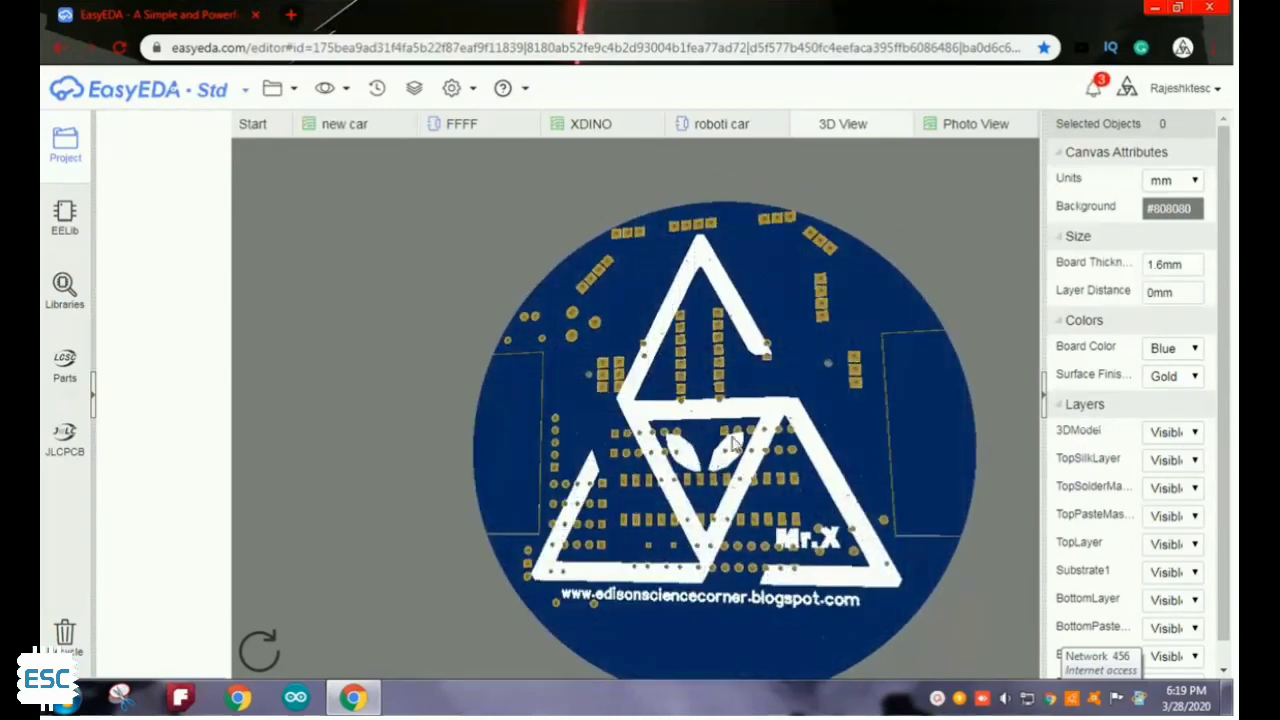
- Download the board's Gerber files as a zip, skipping the connection and design-rule checks
left_click(903, 123)
left_click(978, 92)
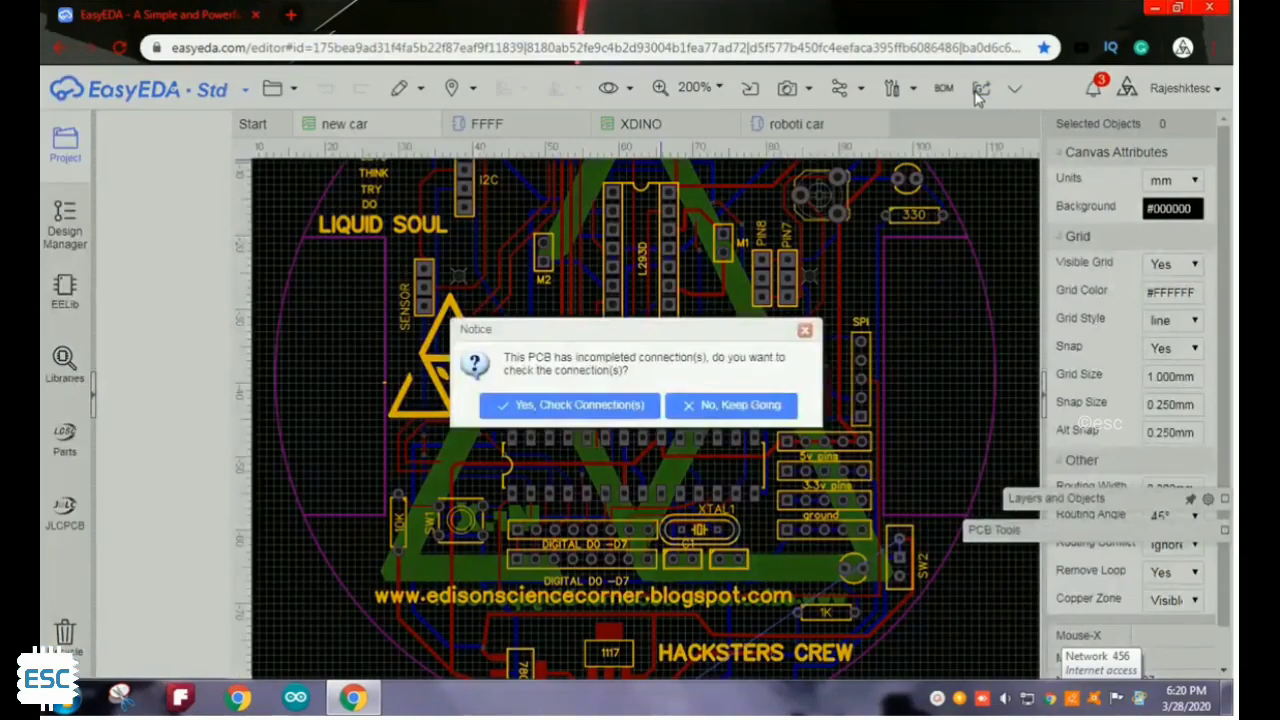
left_click(689, 405)
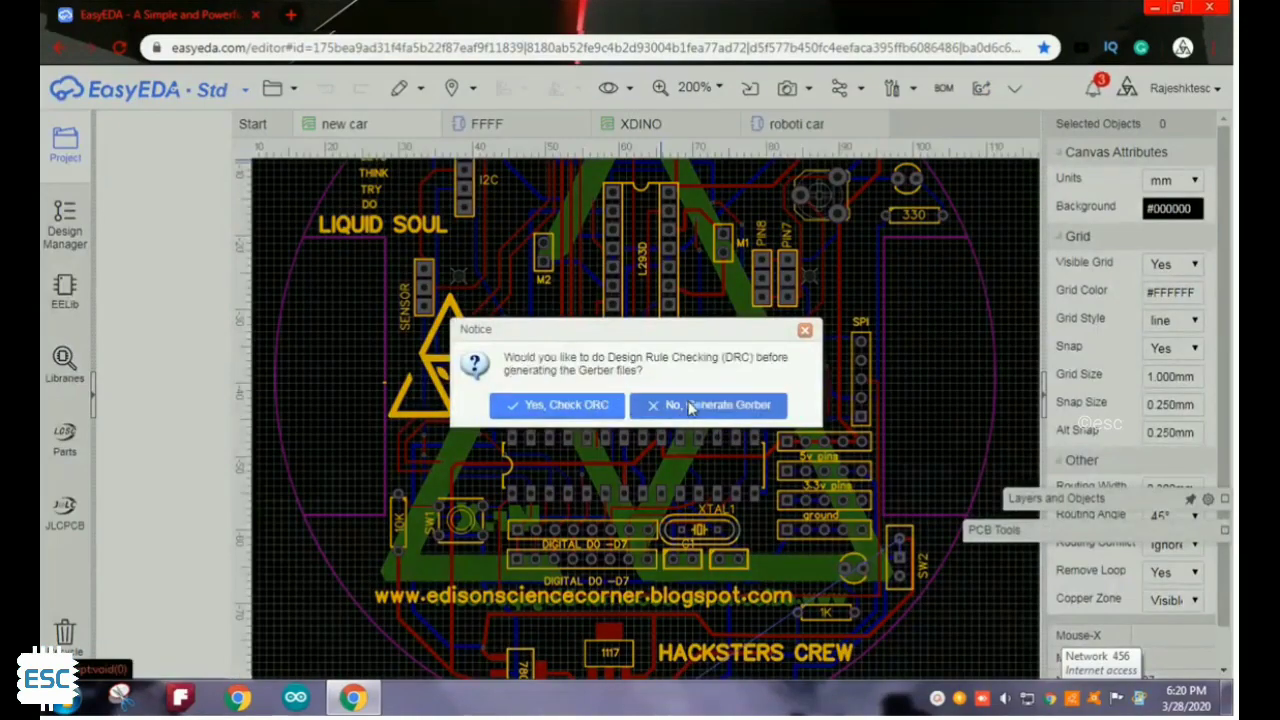
left_click(670, 410)
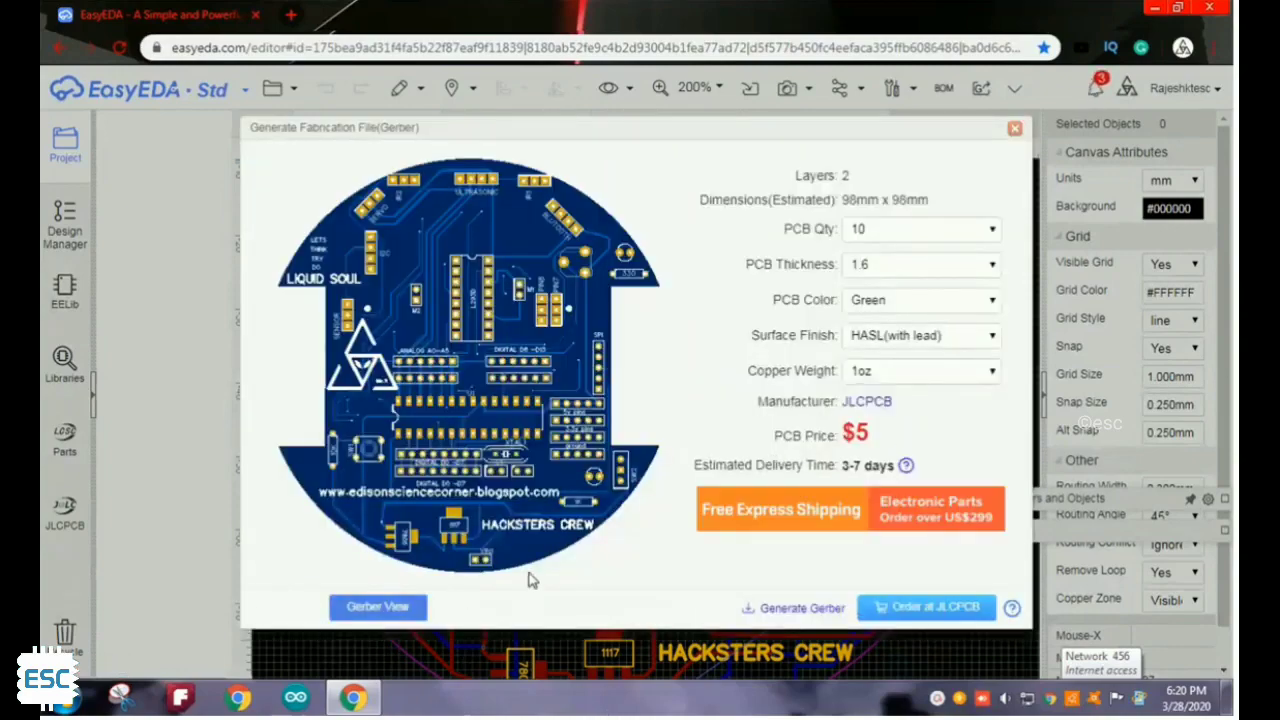
left_click(800, 608)
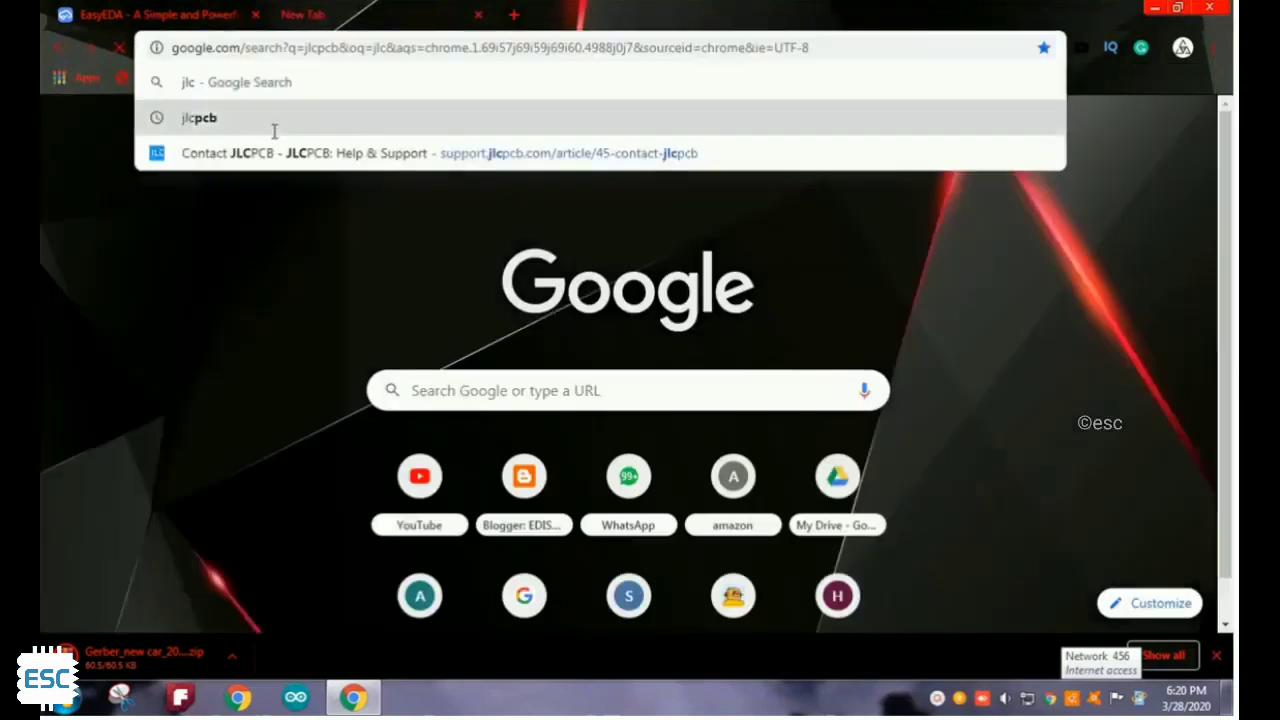
- Go to the JLCPCB website from the address-bar suggestion
left_click(274, 128)
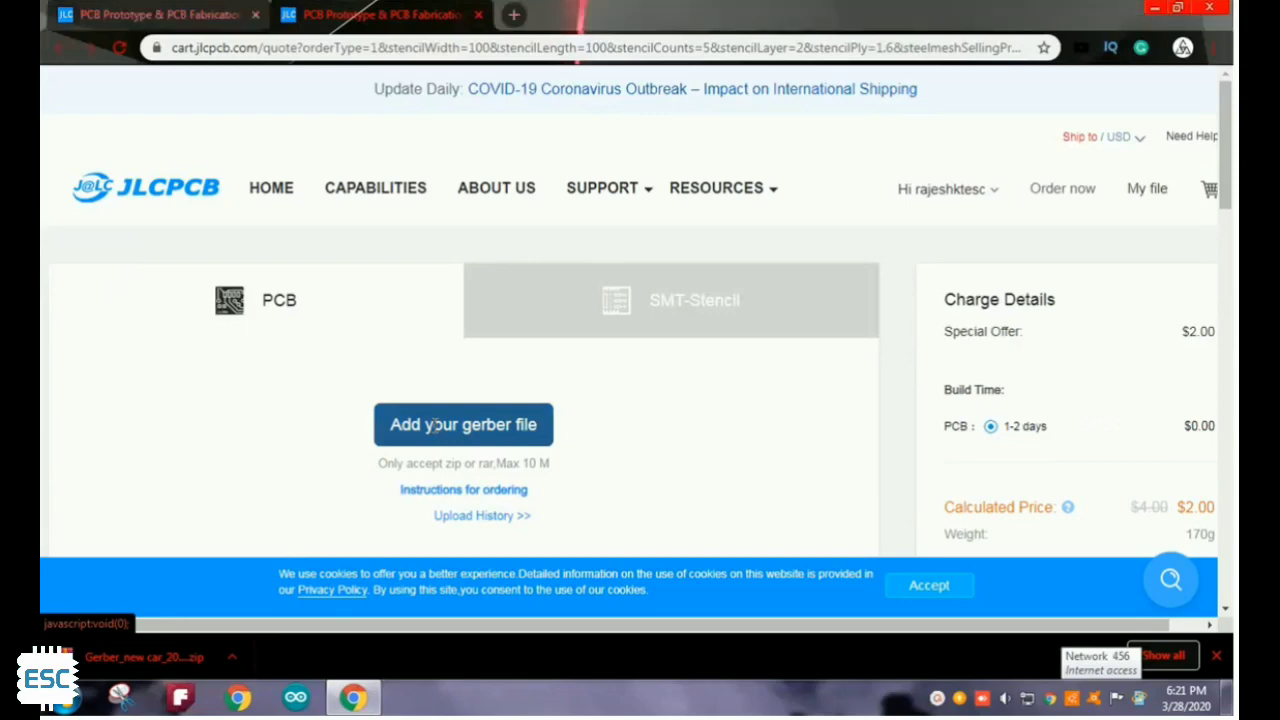
left_click(436, 424)
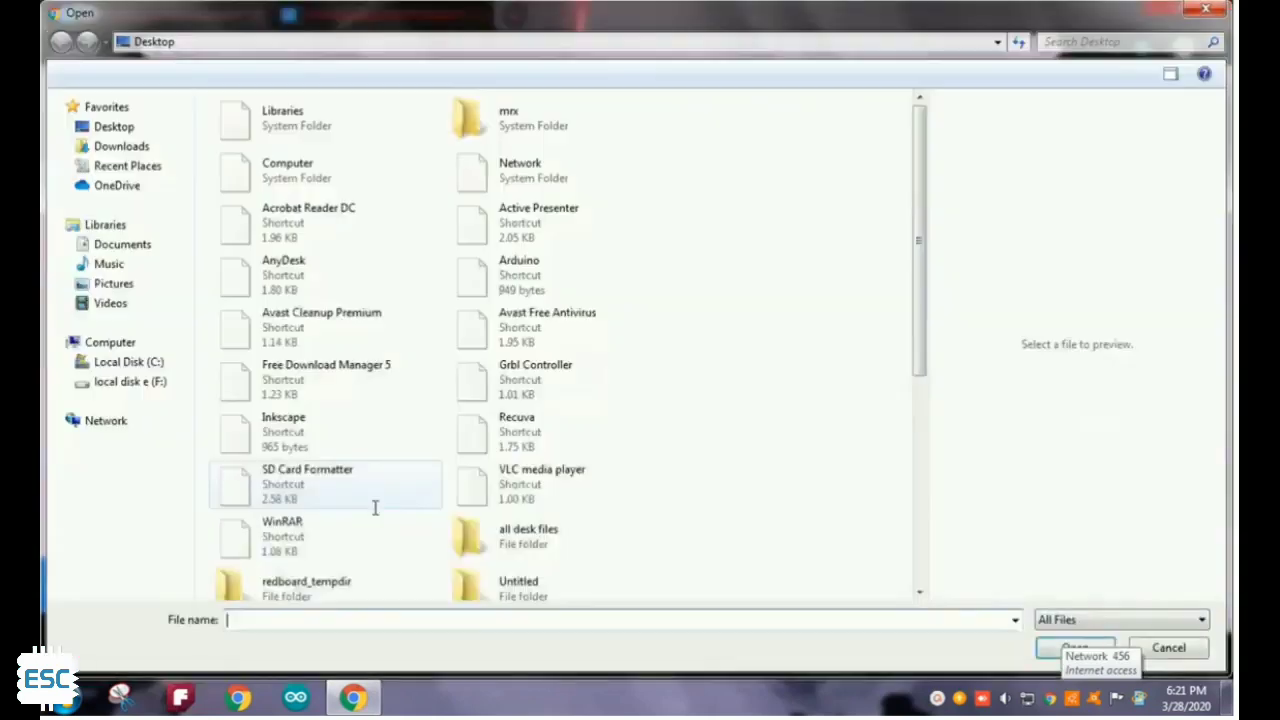
left_click(121, 146)
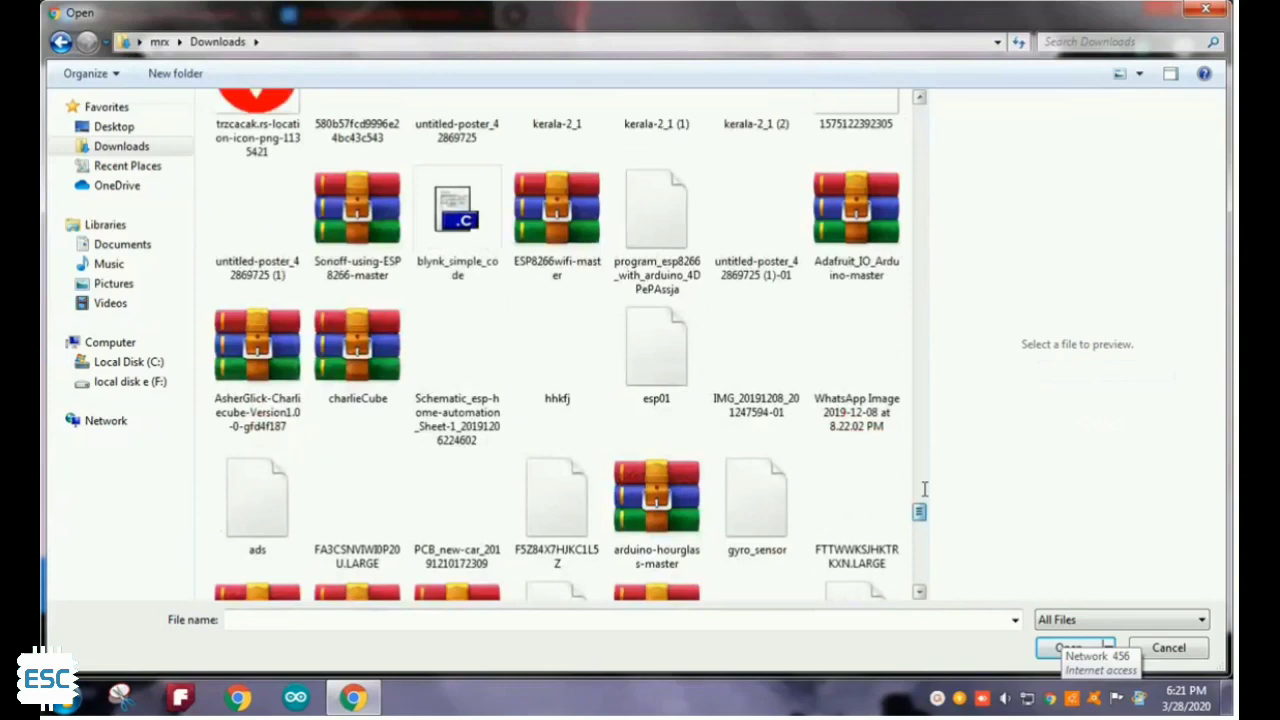
left_click_drag(919, 512, 919, 577)
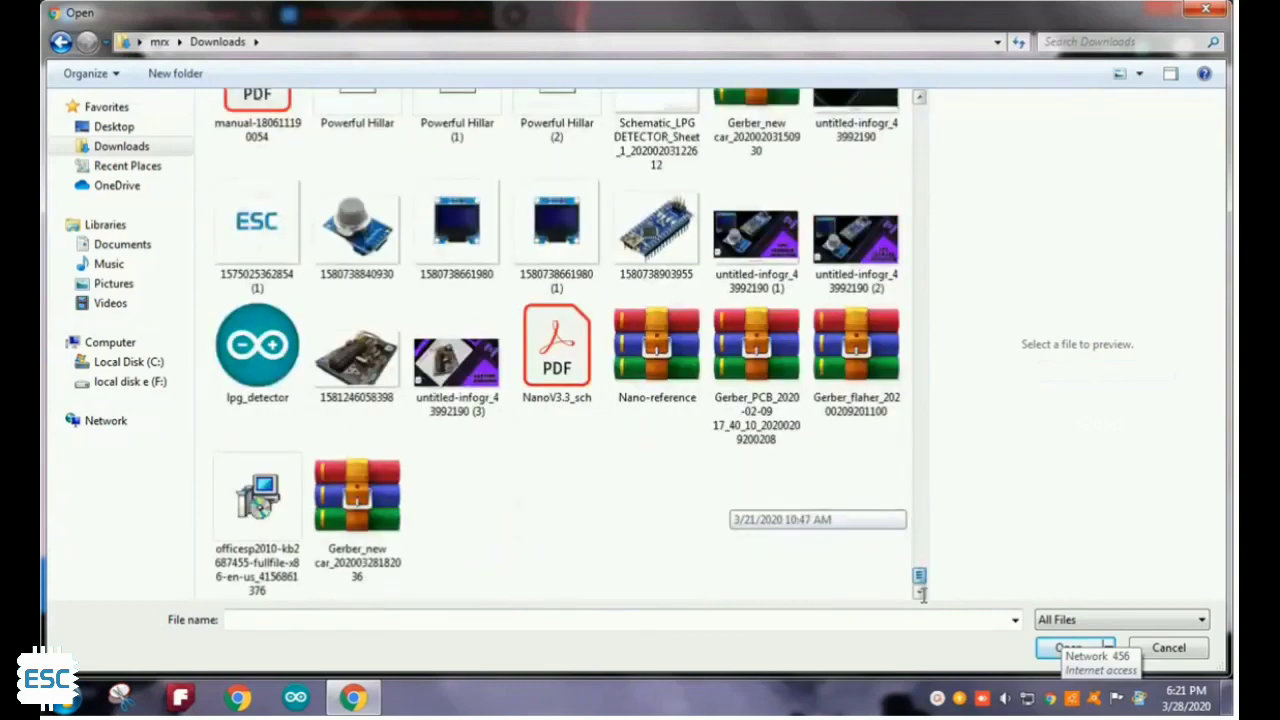
left_click(357, 510)
left_click(1099, 650)
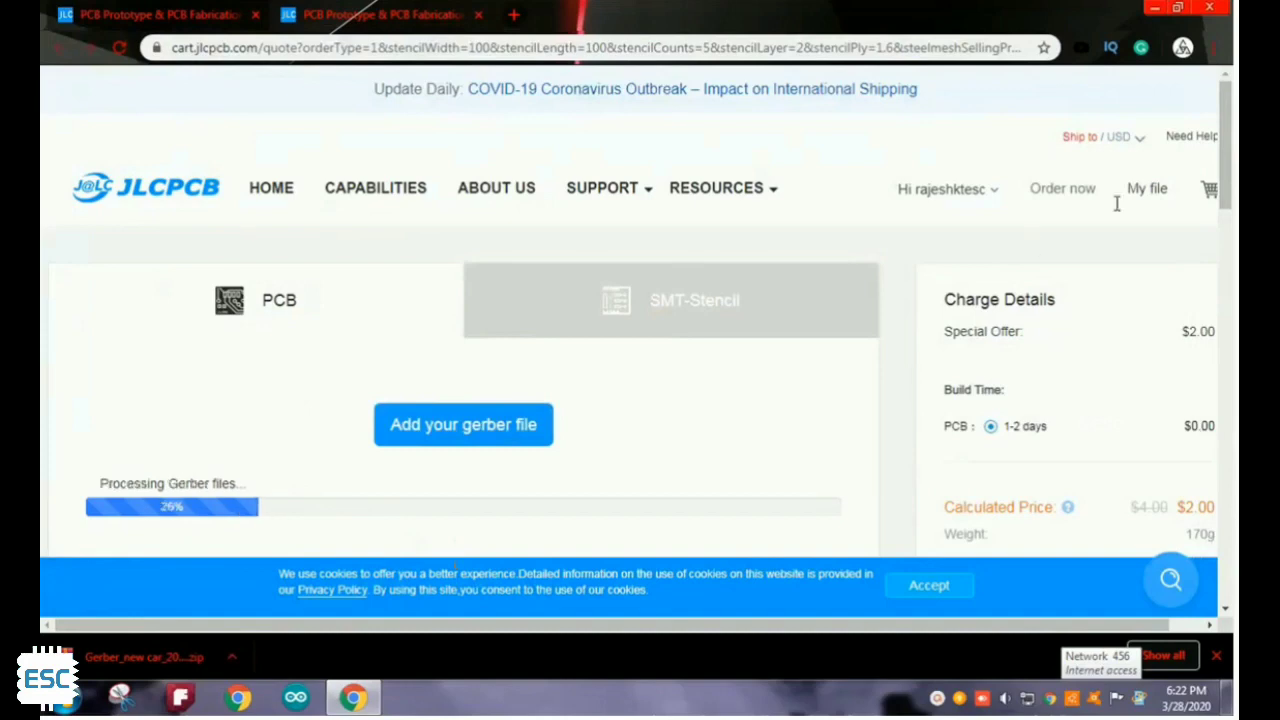
- Set the PCB Color option to Red
scroll(1178, 483, "right", 1)
scroll(1178, 483, "down", 2)
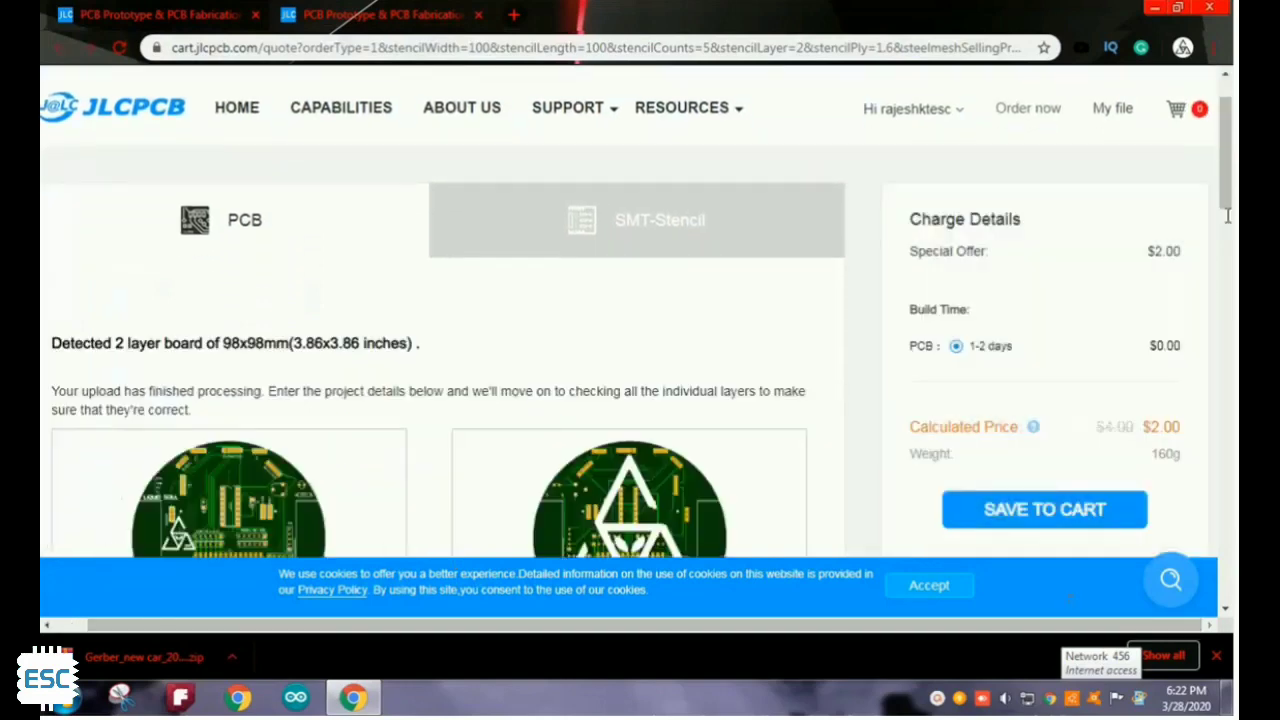
scroll(175, 447, "down", 2)
scroll(310, 419, "down", 2)
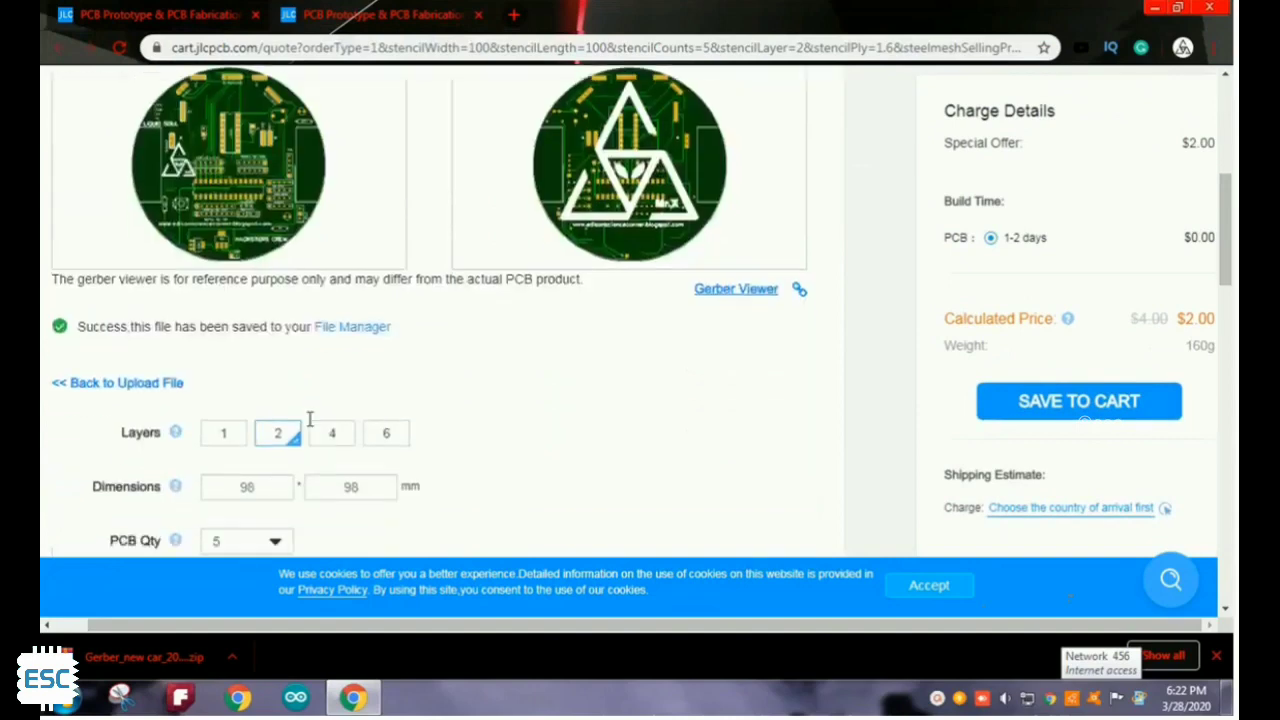
scroll(366, 430, "down", 2)
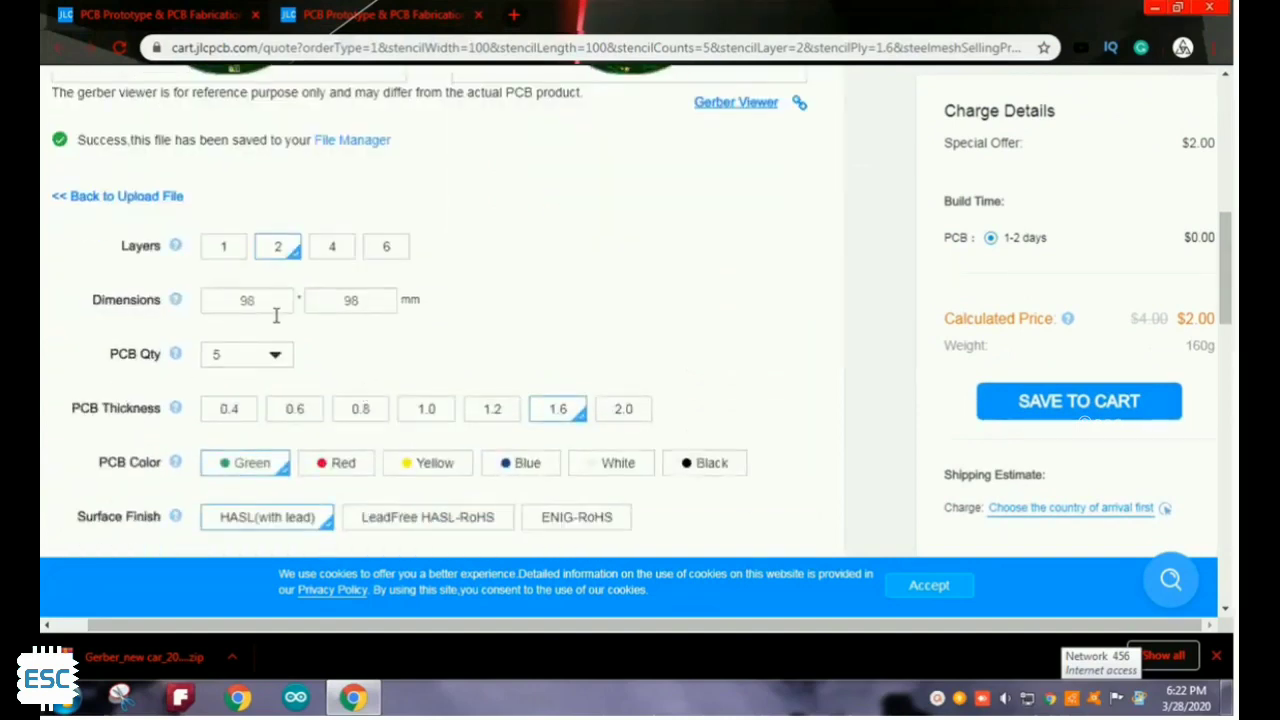
scroll(276, 315, "down", 1)
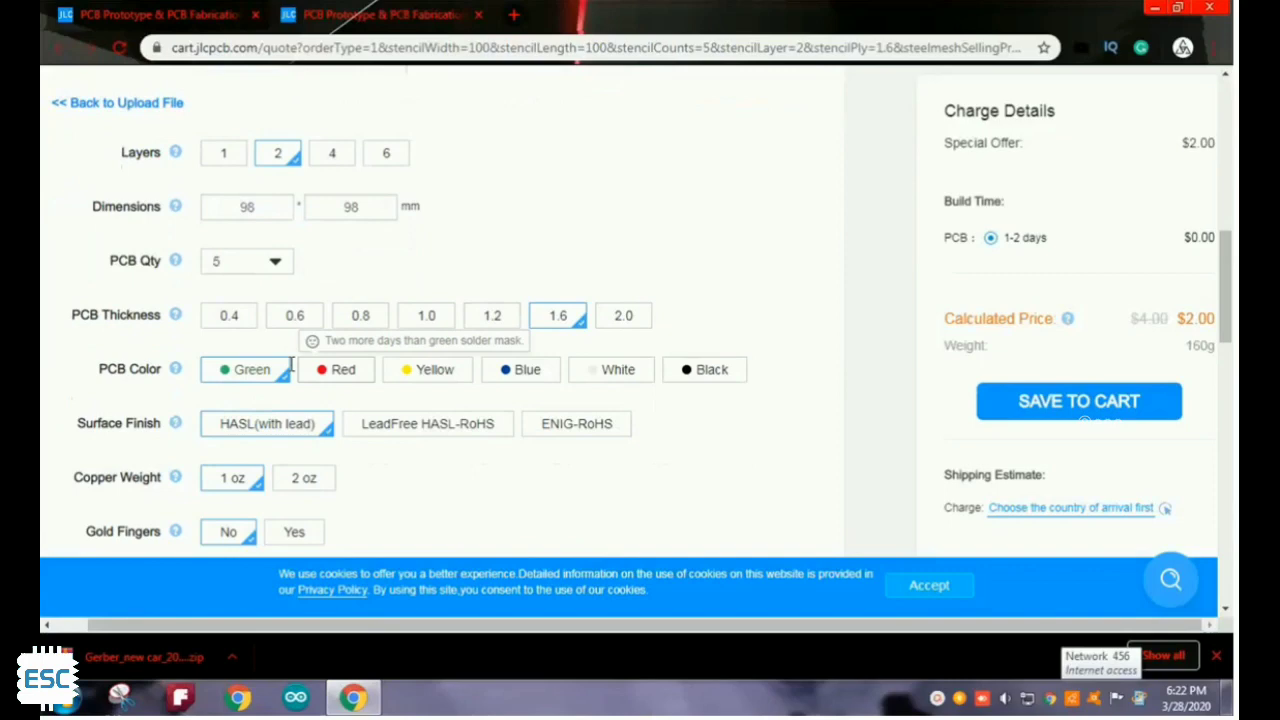
left_click(334, 378)
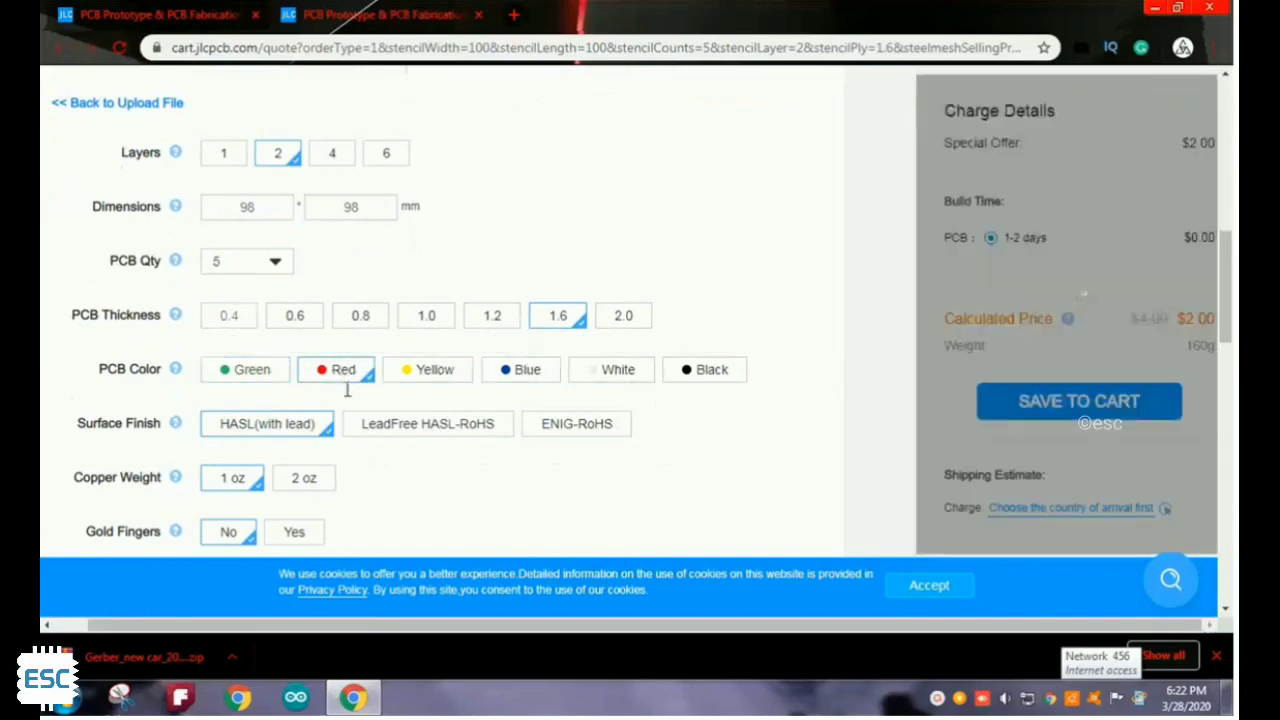
- Save the red 2-layer 98x98mm board, quantity 5, to the shopping cart
scroll(646, 351, "down", 2)
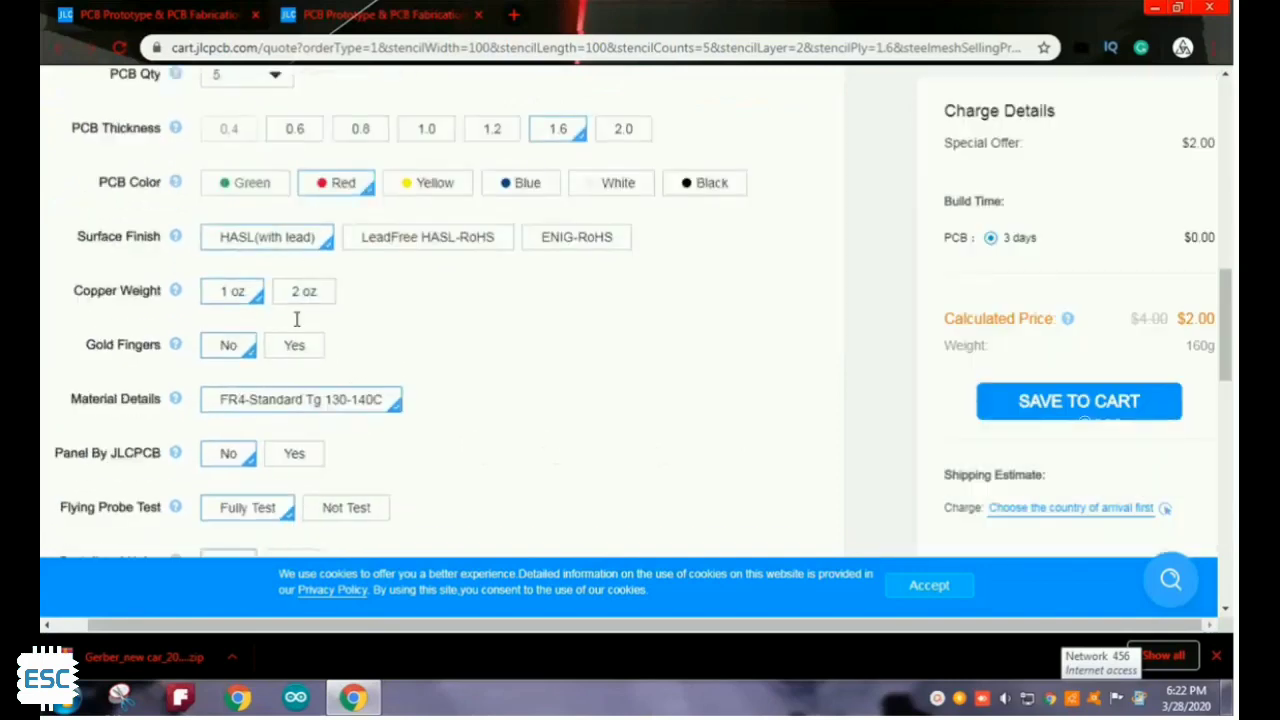
scroll(143, 397, "down", 5)
scroll(554, 434, "up", 12)
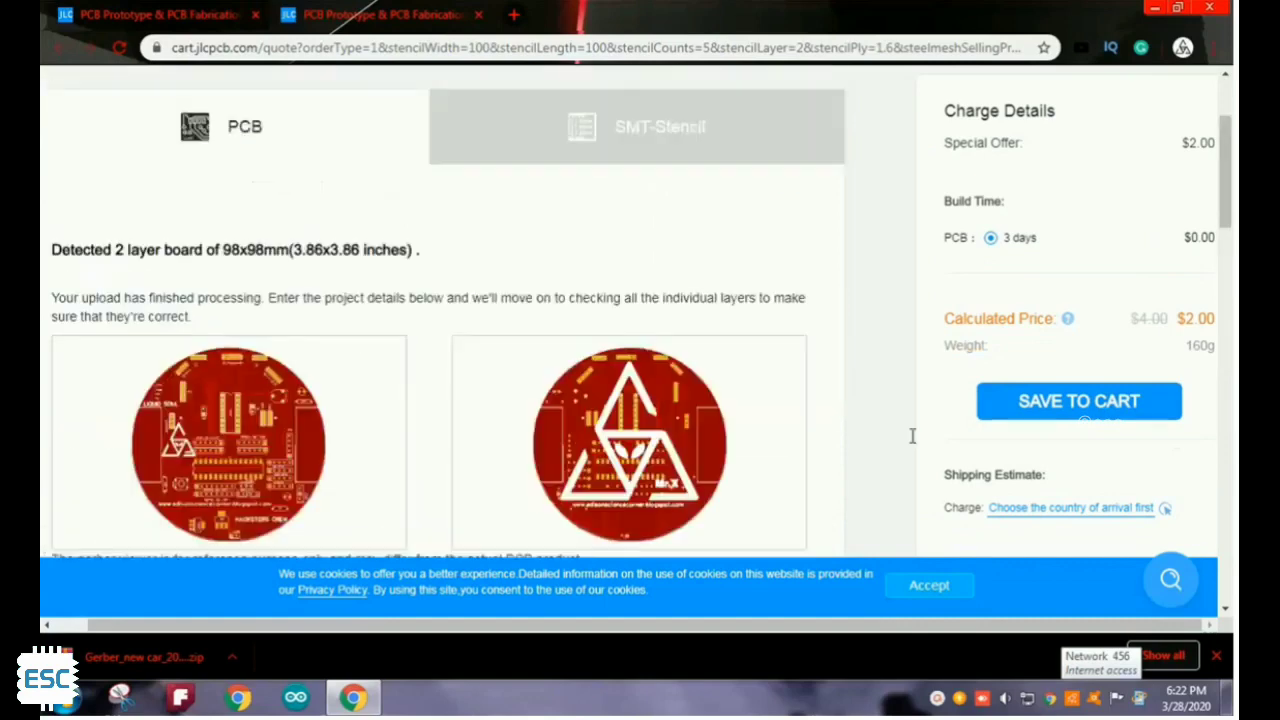
left_click(1060, 405)
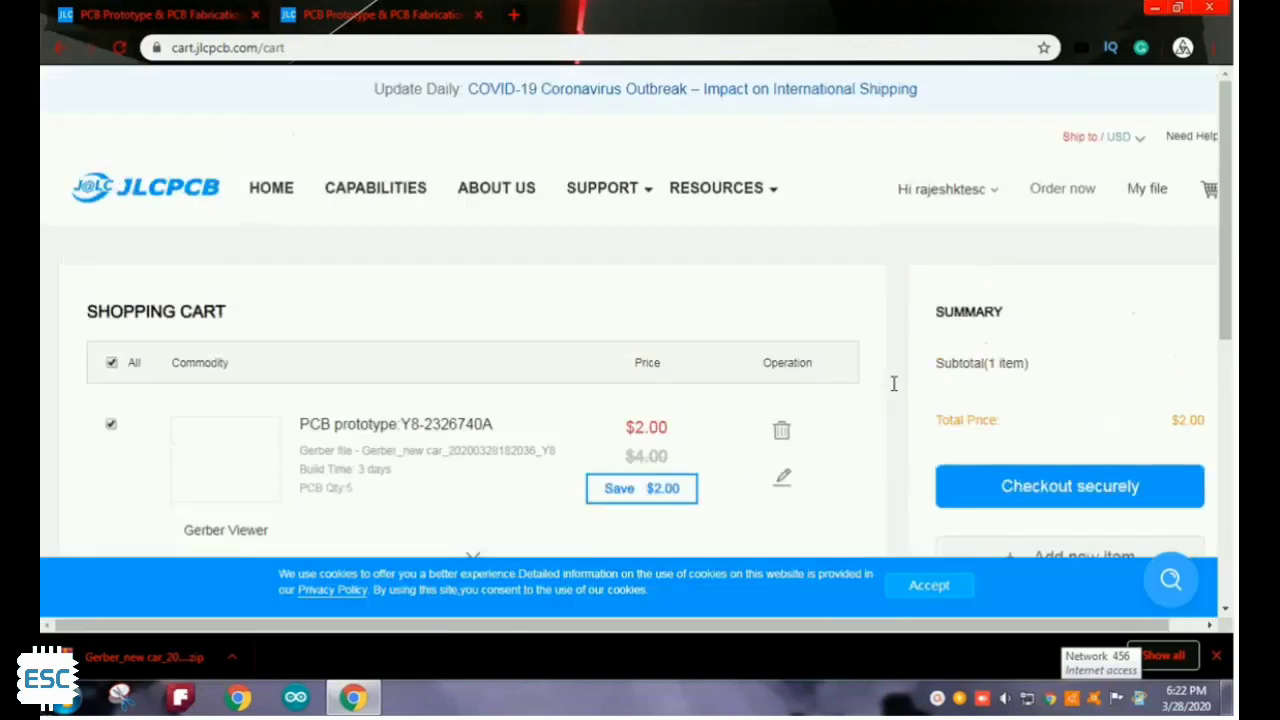
scroll(831, 375, "down", 2)
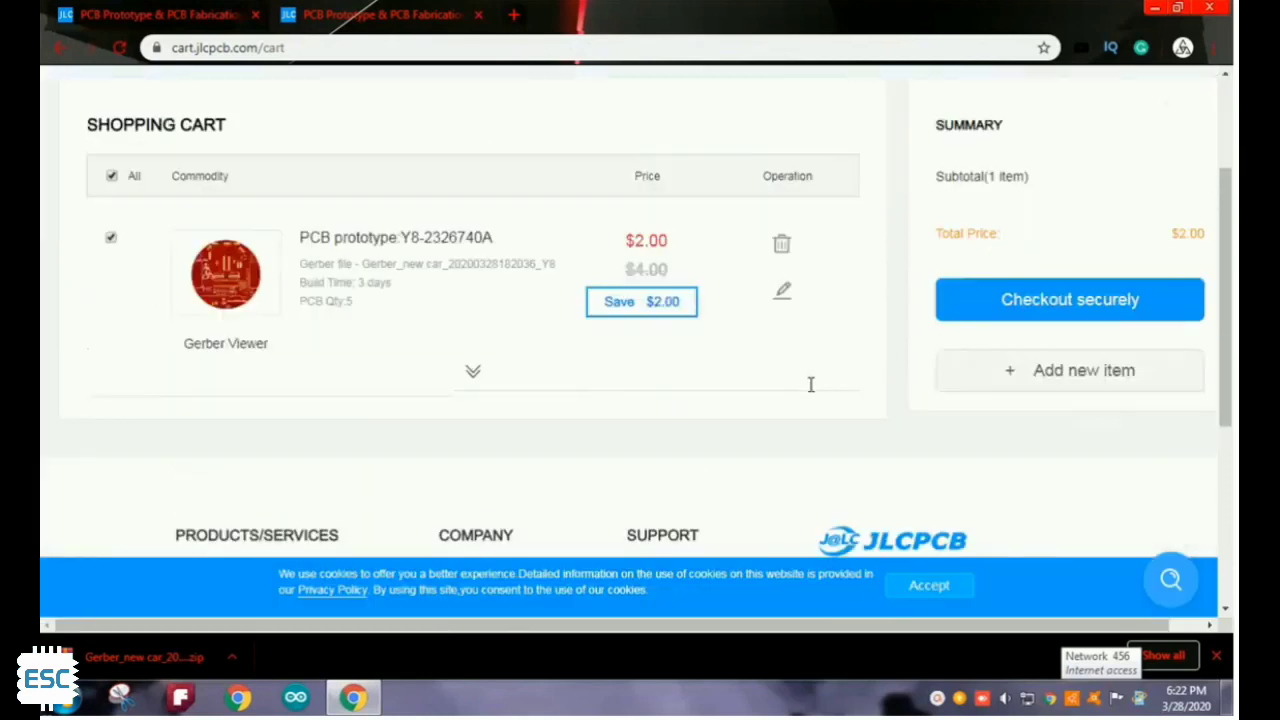